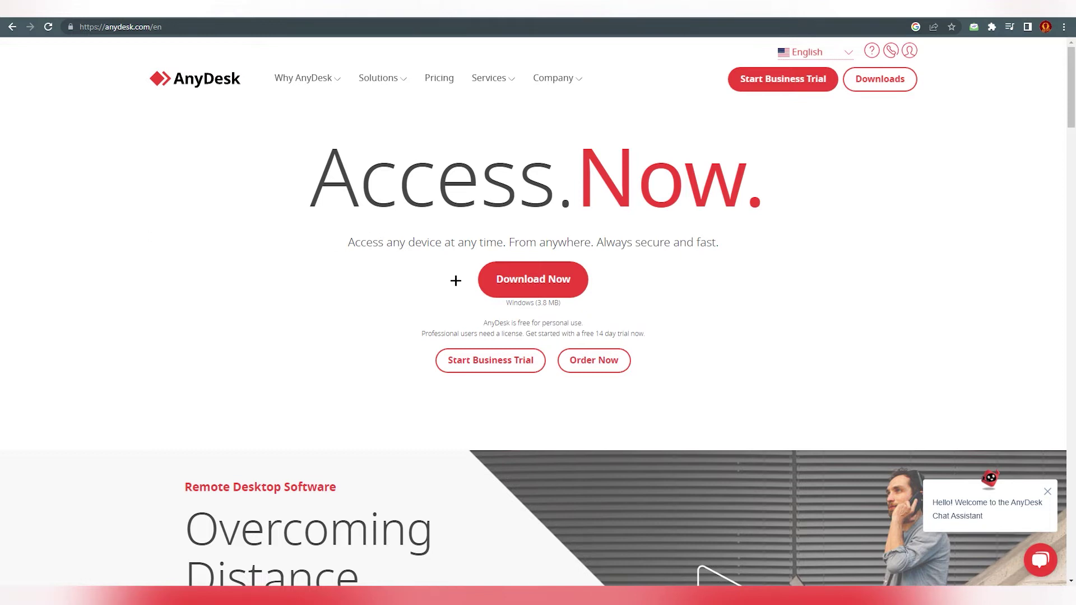
# Review the AnyDesk home page tagline, site language list and 3.8 MB download size
pyautogui.moveTo(349, 242); pyautogui.dragTo(590, 242)
pyautogui.click(877, 255)
pyautogui.click(840, 48)
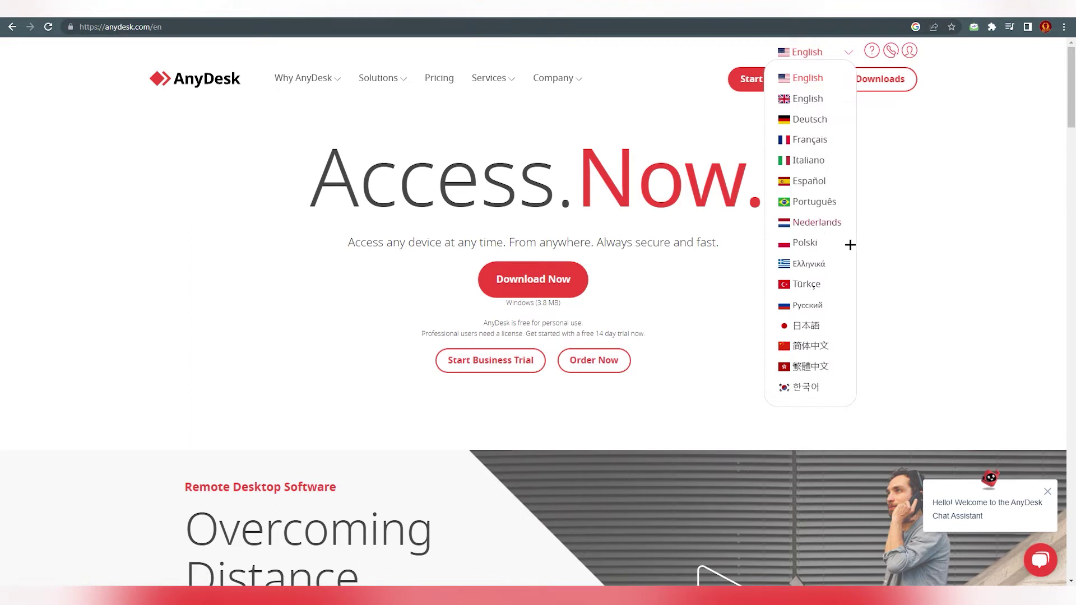
pyautogui.click(969, 243)
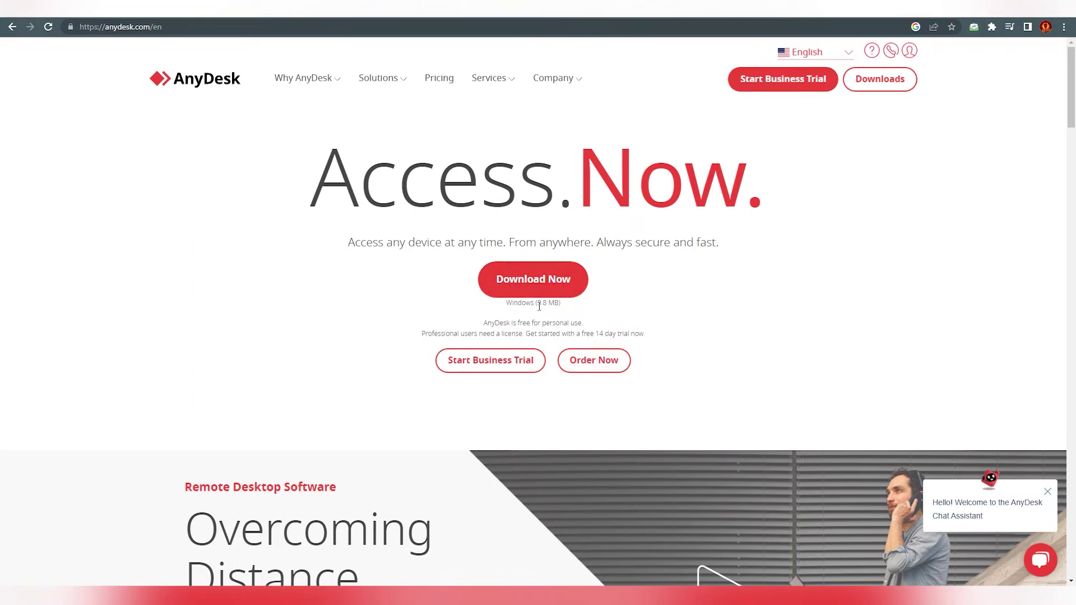
pyautogui.moveTo(537, 303); pyautogui.dragTo(549, 306)
# Save the Windows installer as AnyDesk in the Setups folder on USB Drive (G:)
pyautogui.click(542, 290)
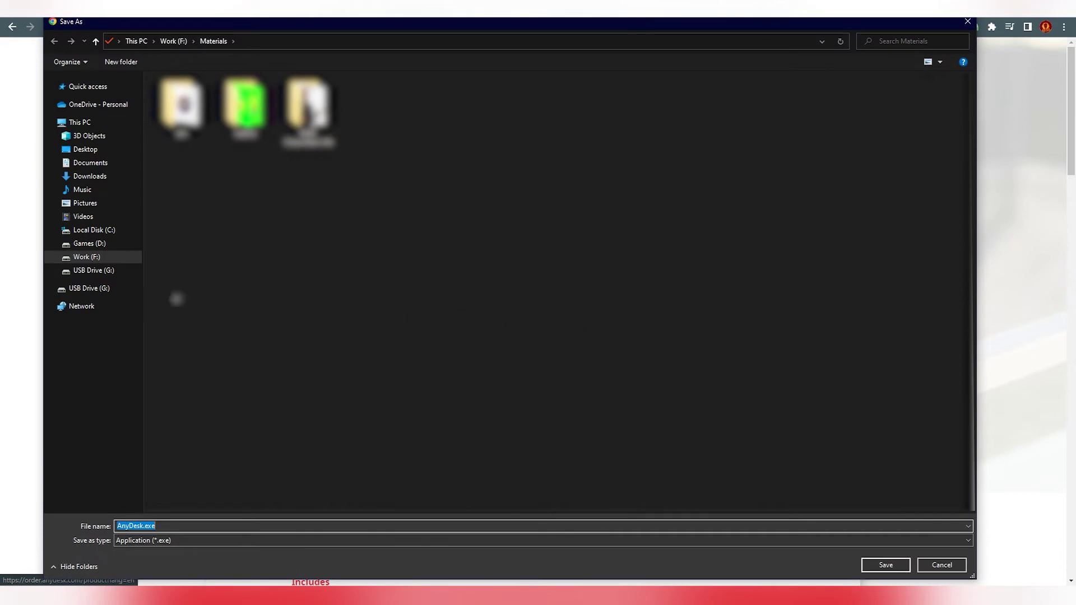
pyautogui.click(89, 270)
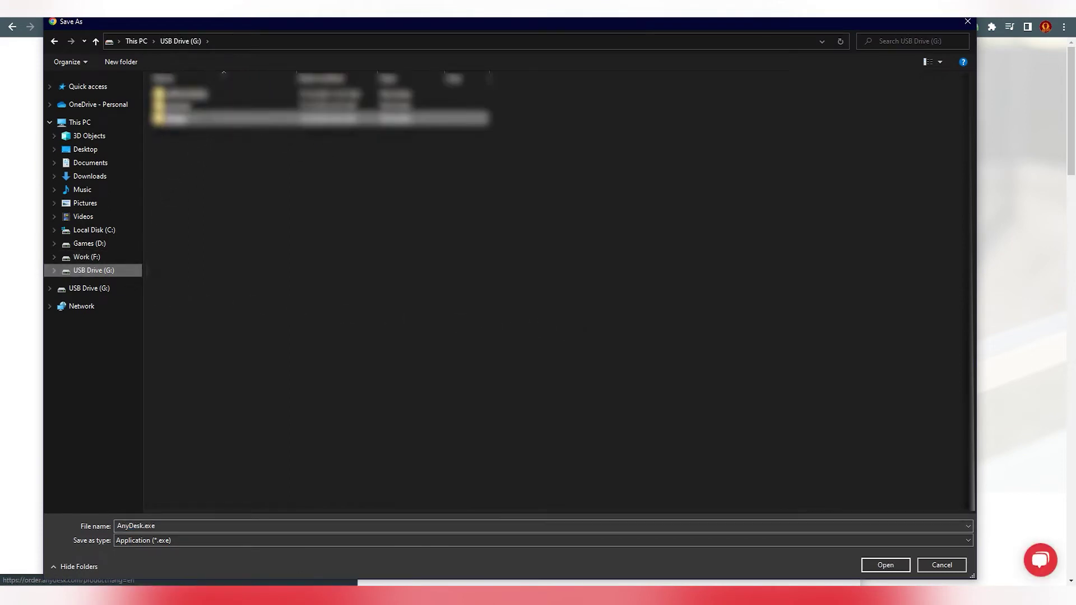
pyautogui.doubleClick(199, 118)
pyautogui.click(199, 118)
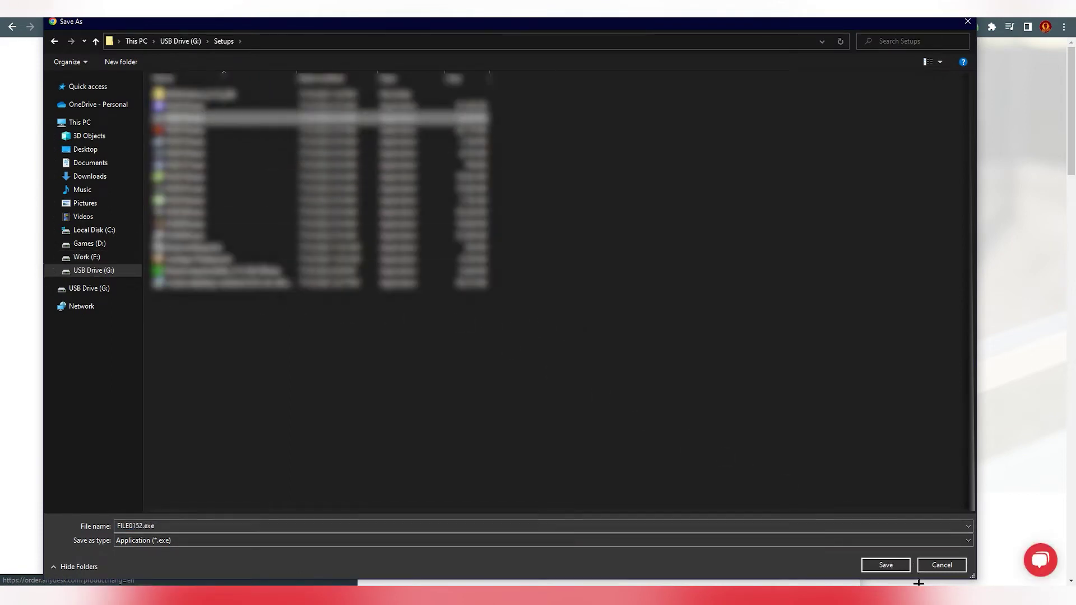
pyautogui.click(557, 525)
pyautogui.write('Any')
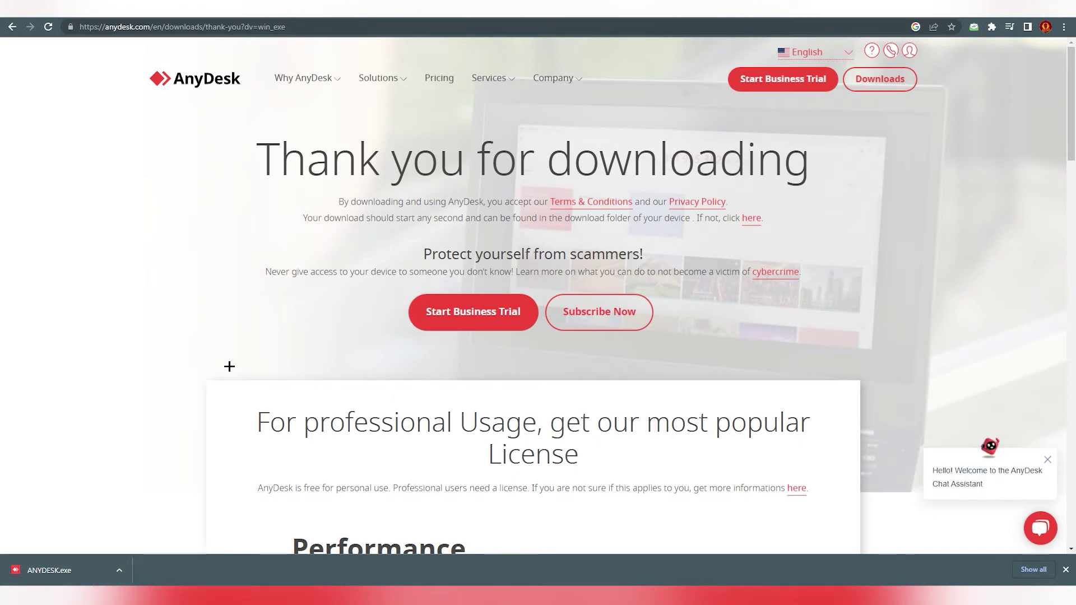
# Launch the downloaded AnyDesk installer from Chrome's download bar
pyautogui.scroll(-4, 184, 433)
pyautogui.scroll(1, 186, 436)
pyautogui.scroll(3, 186, 435)
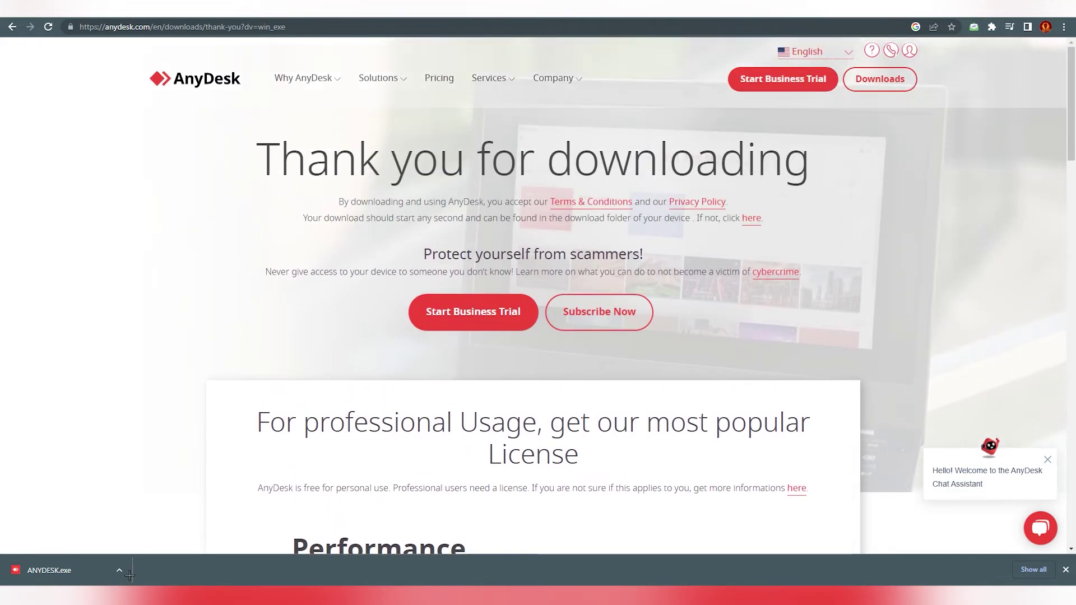
pyautogui.click(59, 570)
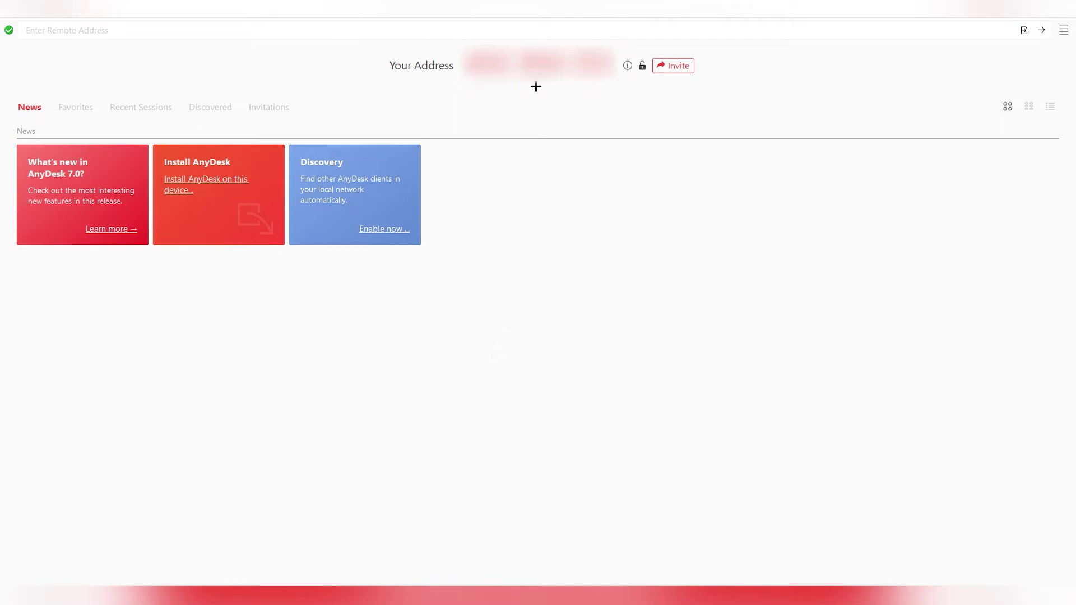
pyautogui.click(675, 65)
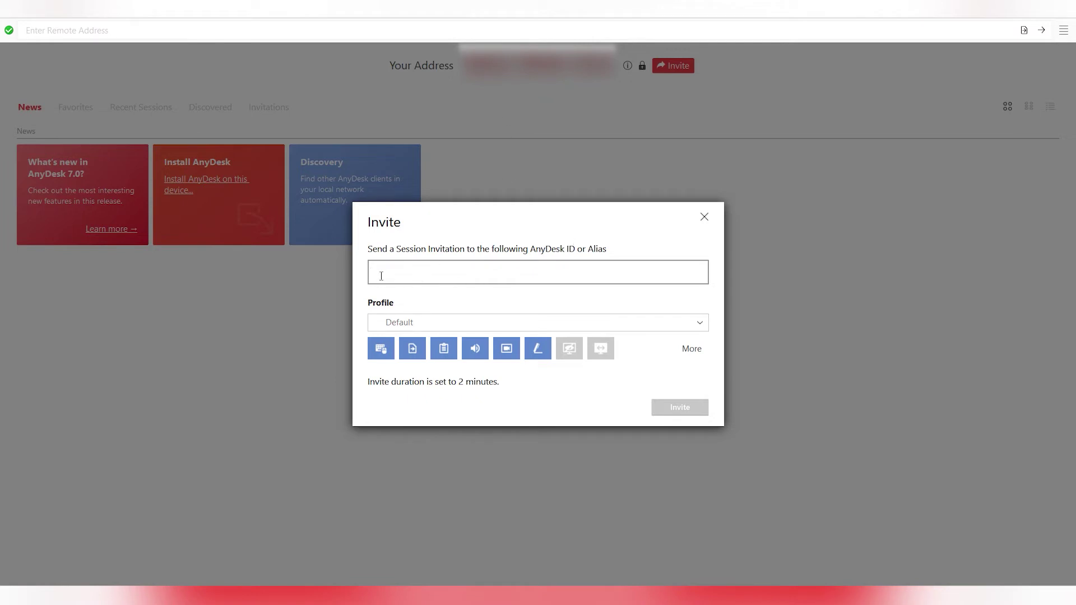
pyautogui.click(682, 322)
pyautogui.moveTo(406, 387)
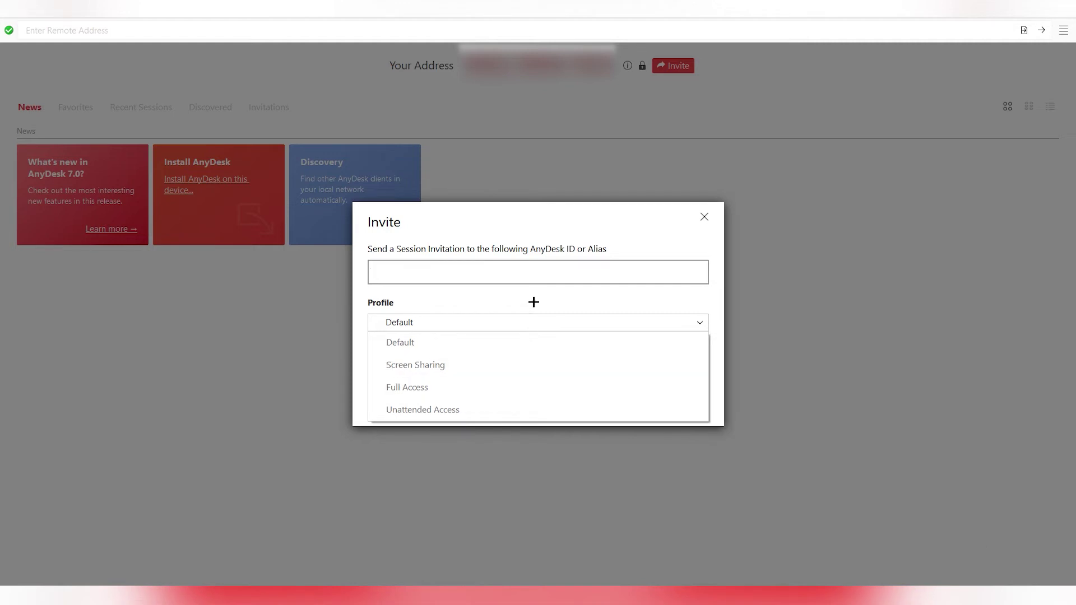
pyautogui.click(531, 303)
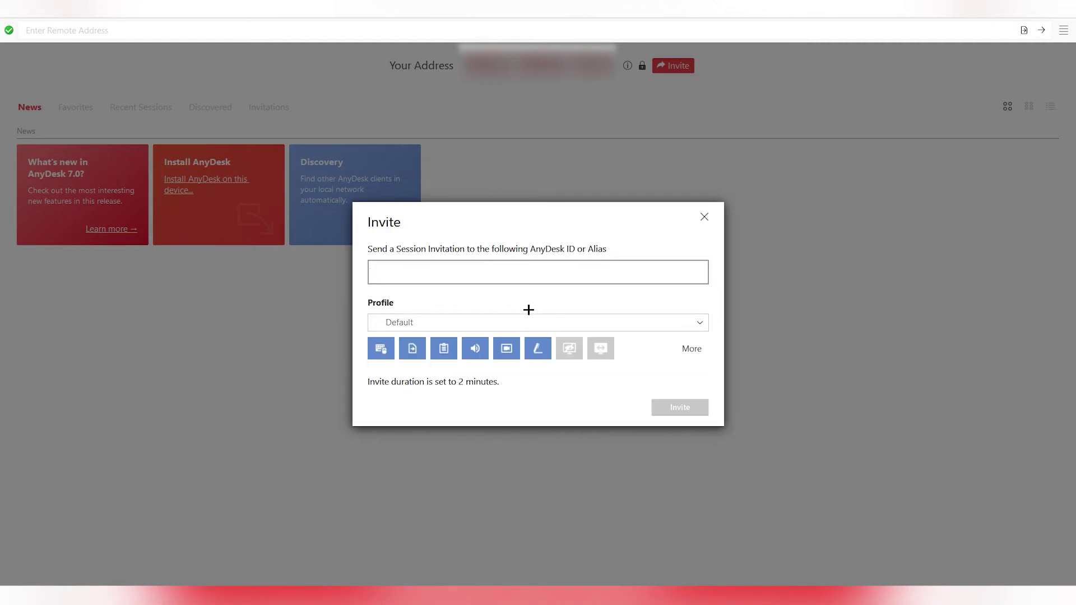
pyautogui.click(379, 351)
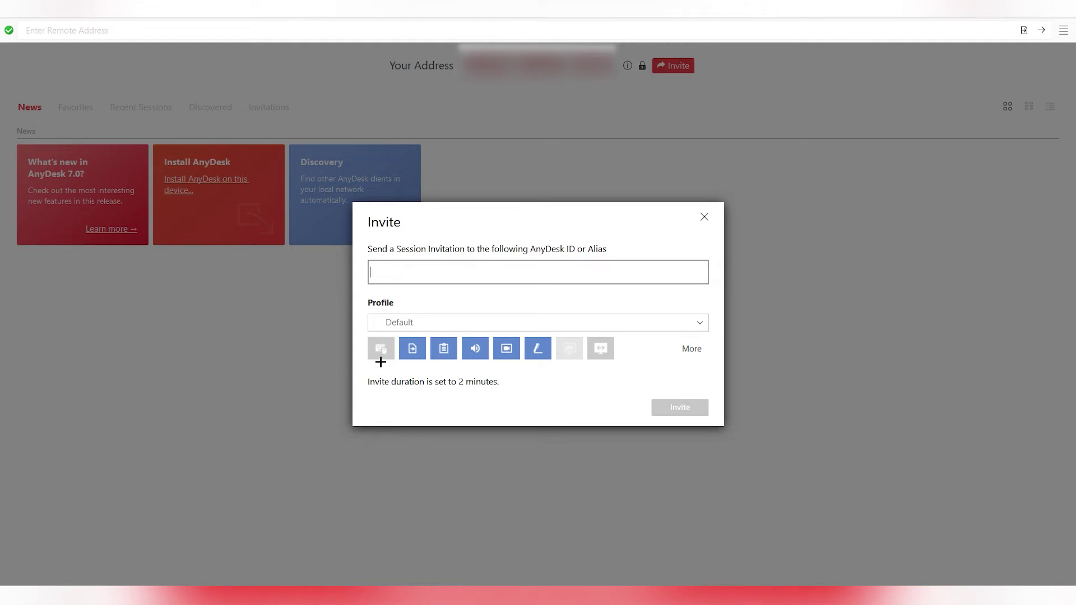
pyautogui.click(379, 353)
pyautogui.click(377, 350)
pyautogui.click(378, 349)
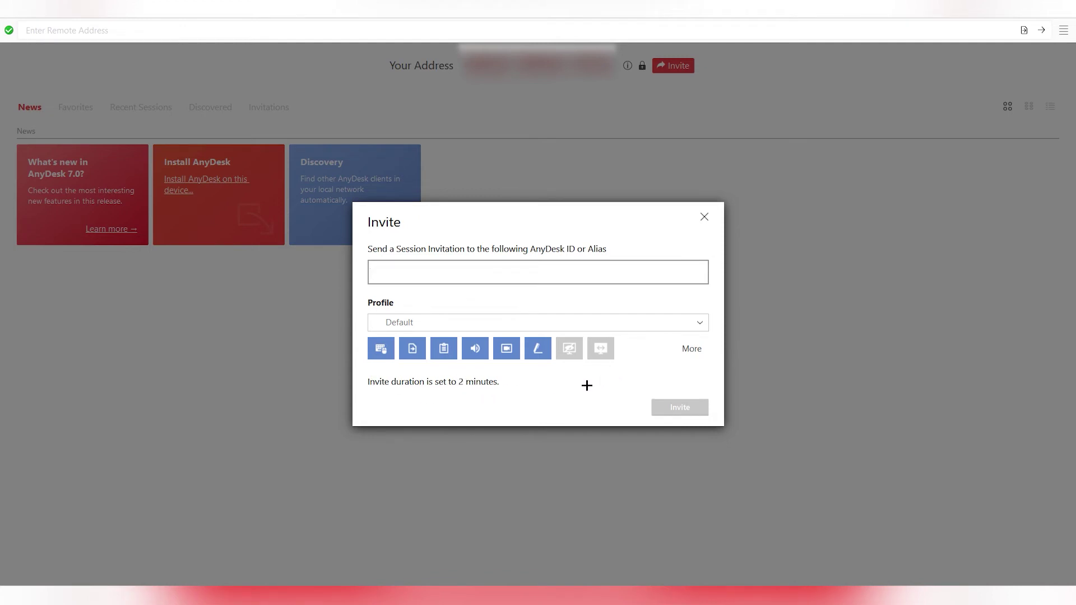
pyautogui.click(704, 216)
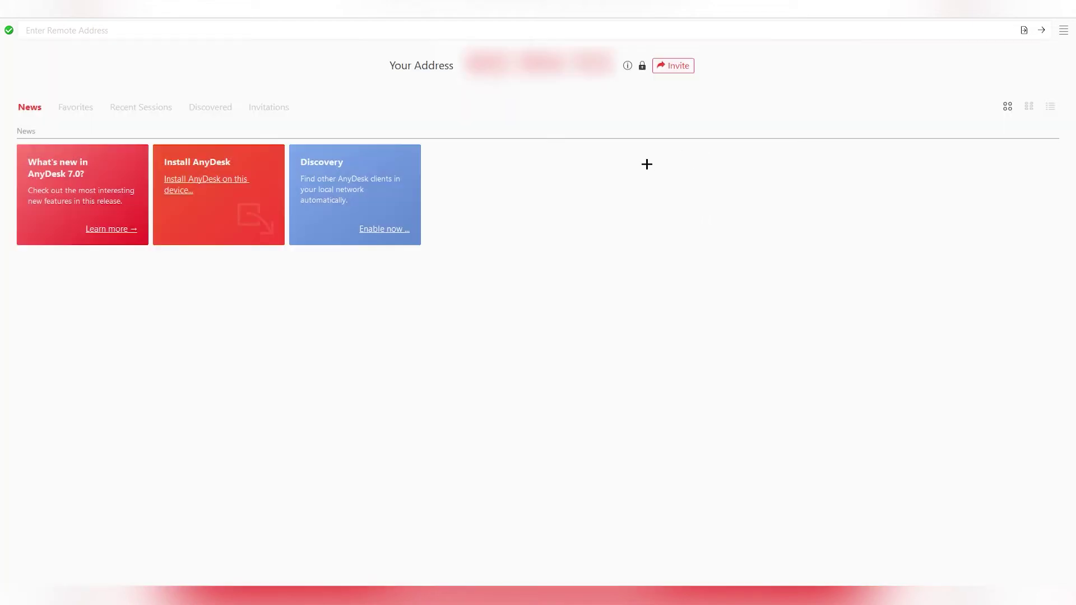
pyautogui.click(673, 66)
pyautogui.click(704, 217)
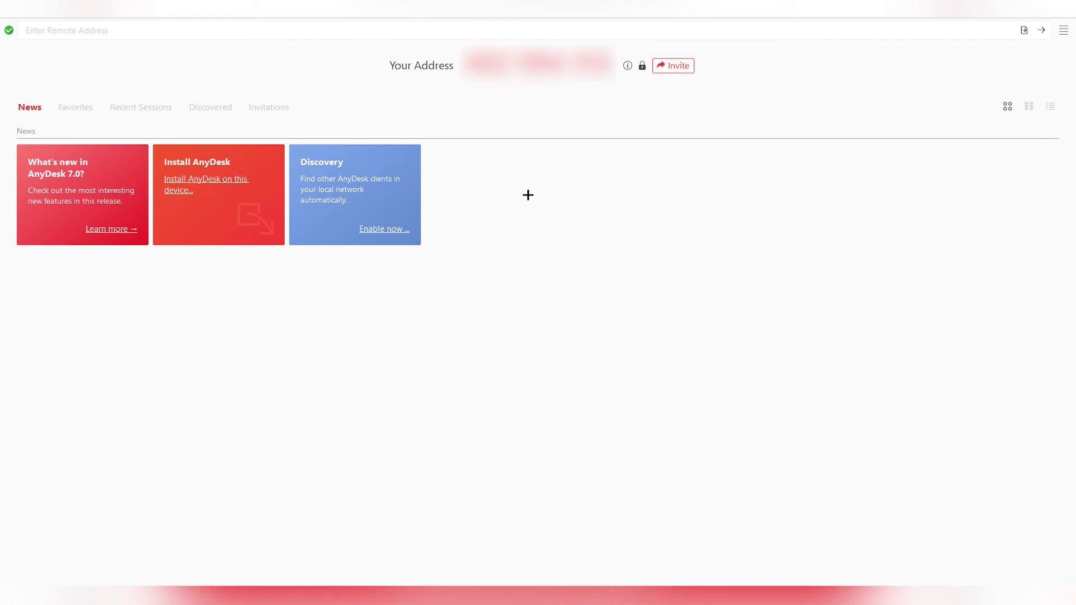
# Check the Security password's permission profiles, keeping Unattended Access, then cancel without setting one
pyautogui.click(641, 66)
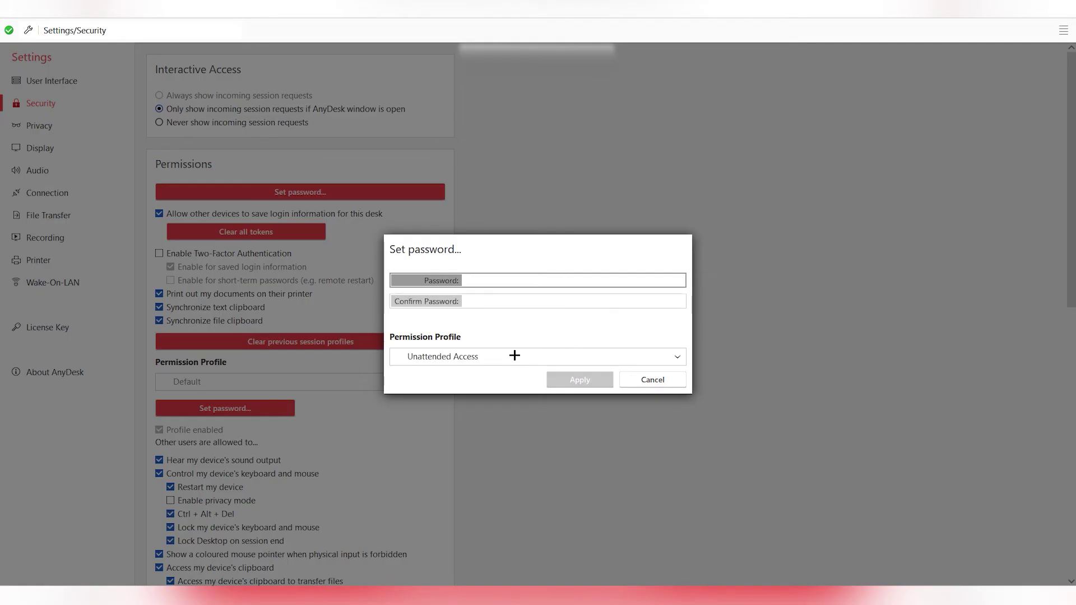
pyautogui.click(491, 361)
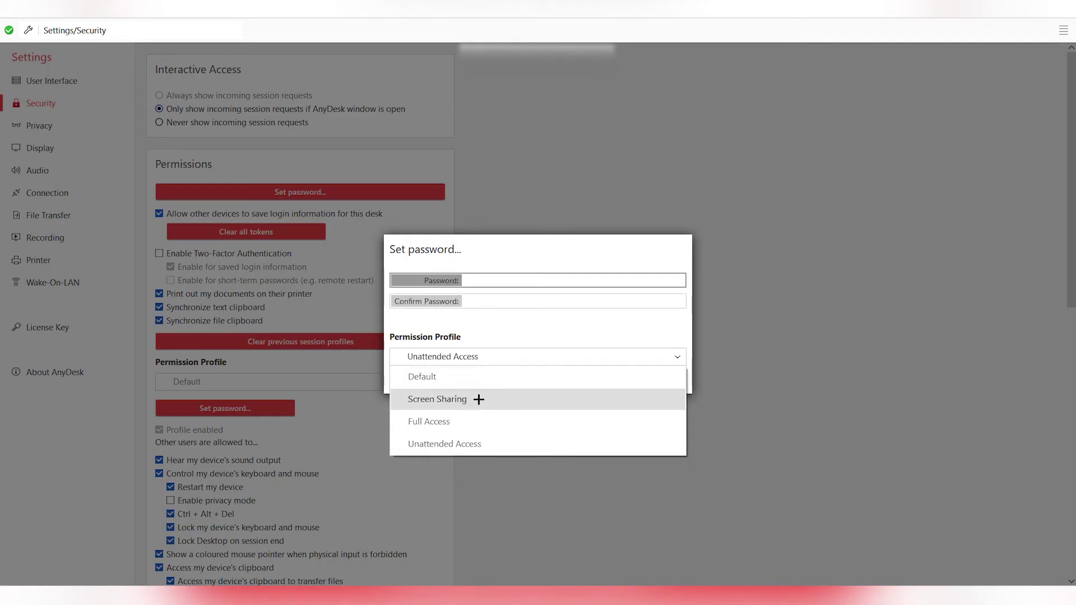
pyautogui.click(557, 315)
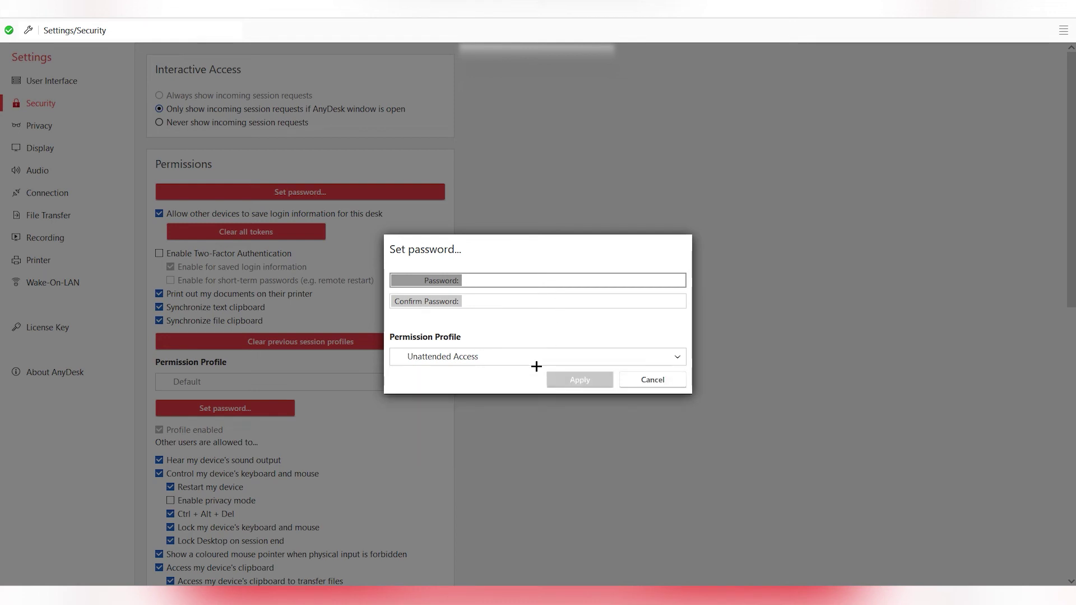
pyautogui.click(646, 379)
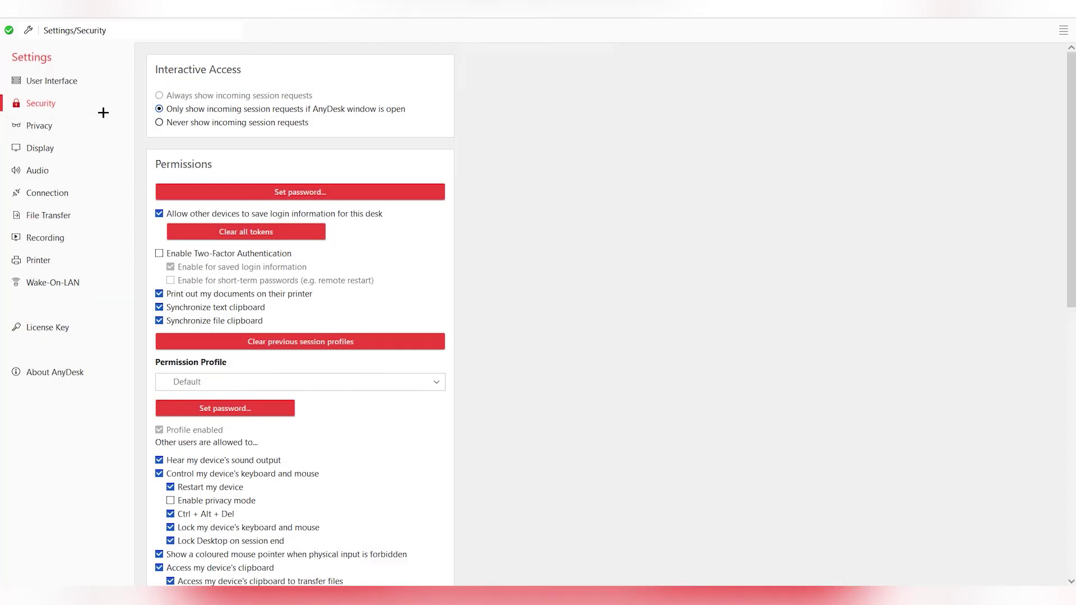
# Scroll through the Security permissions and switch to the User Interface page
pyautogui.scroll(-5, 331, 230)
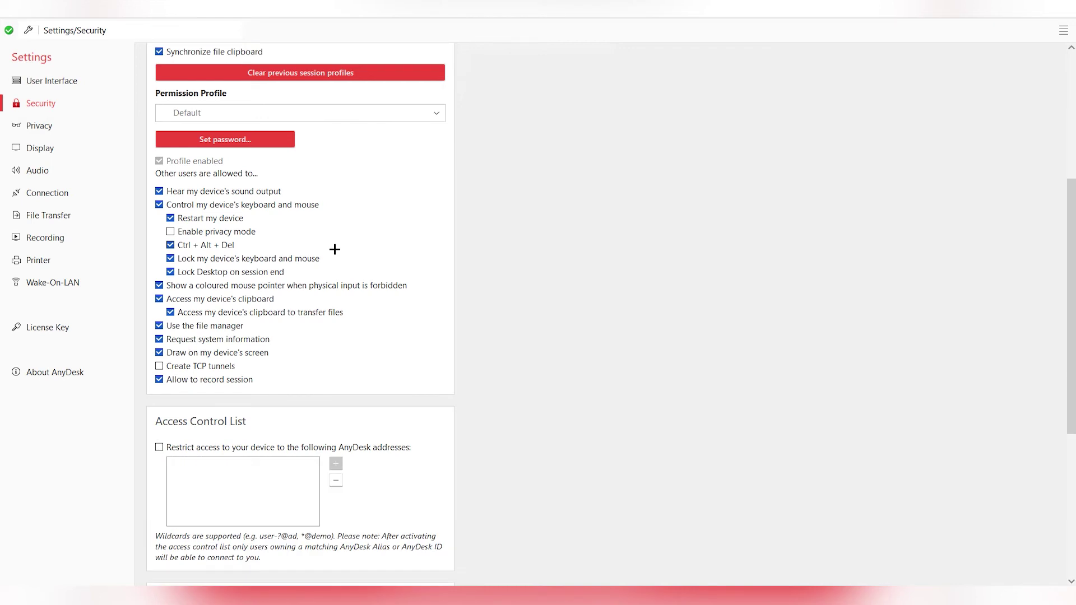
pyautogui.scroll(3, 286, 308)
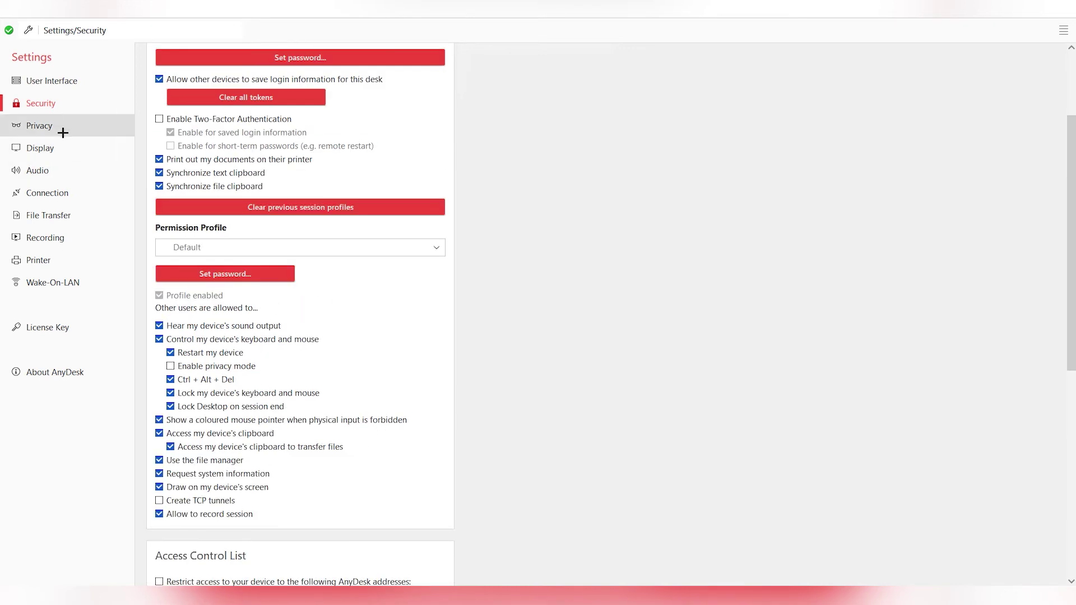
pyautogui.click(66, 83)
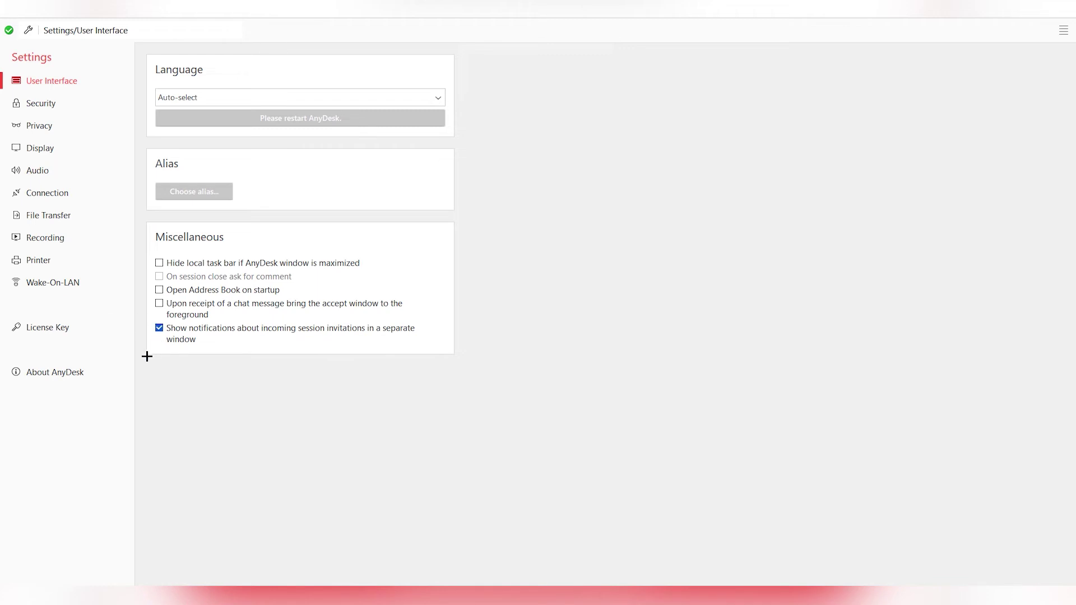
# Step through Recording, File Transfer, Connection, Audio, Display, Printer, Wake-On-LAN and License Key settings
pyautogui.click(53, 241)
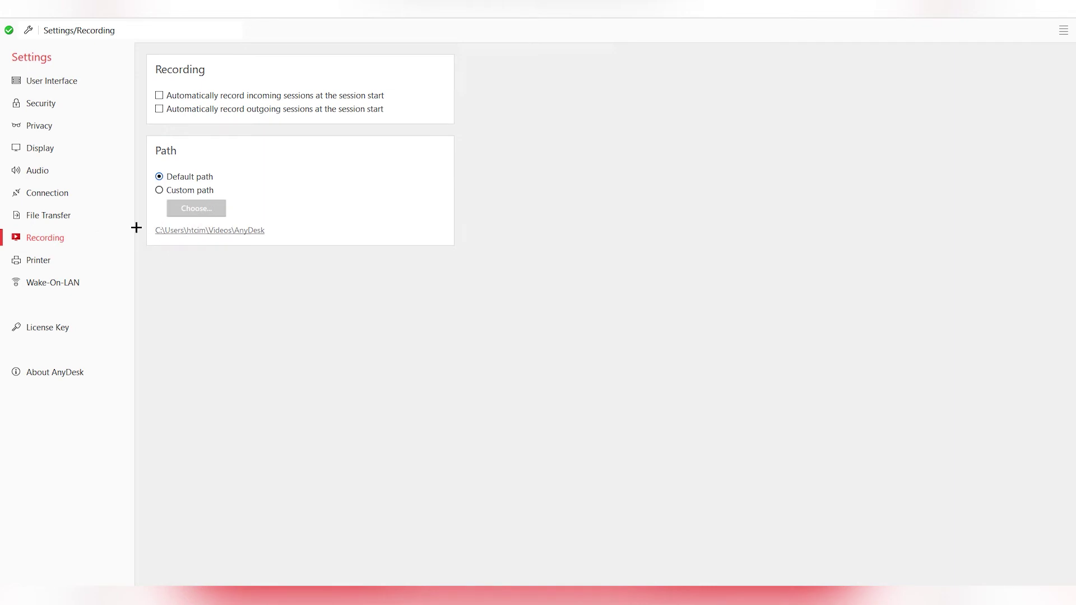
pyautogui.click(53, 216)
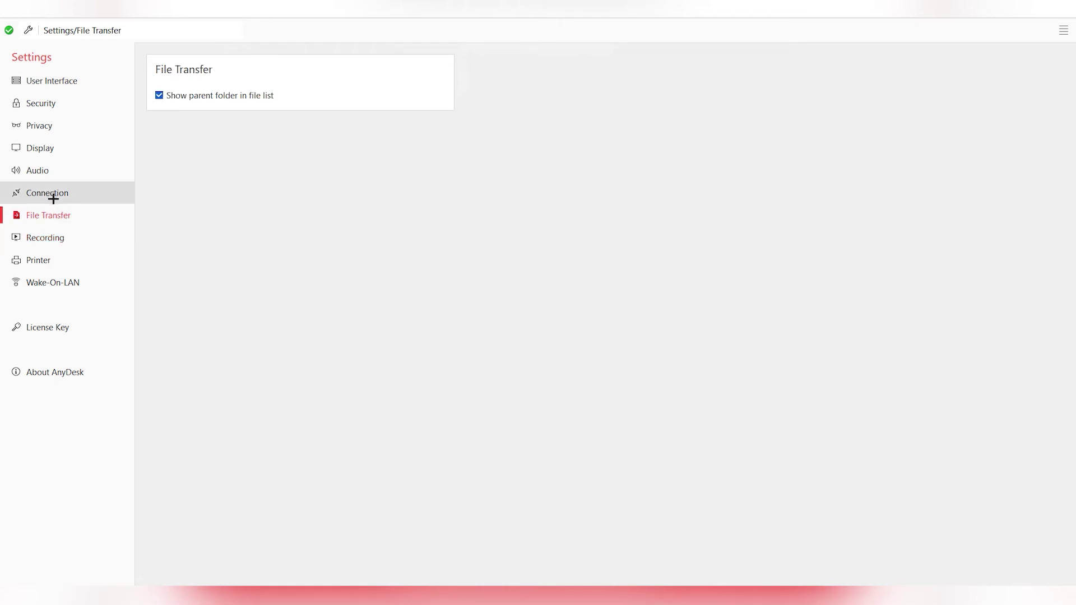
pyautogui.click(54, 198)
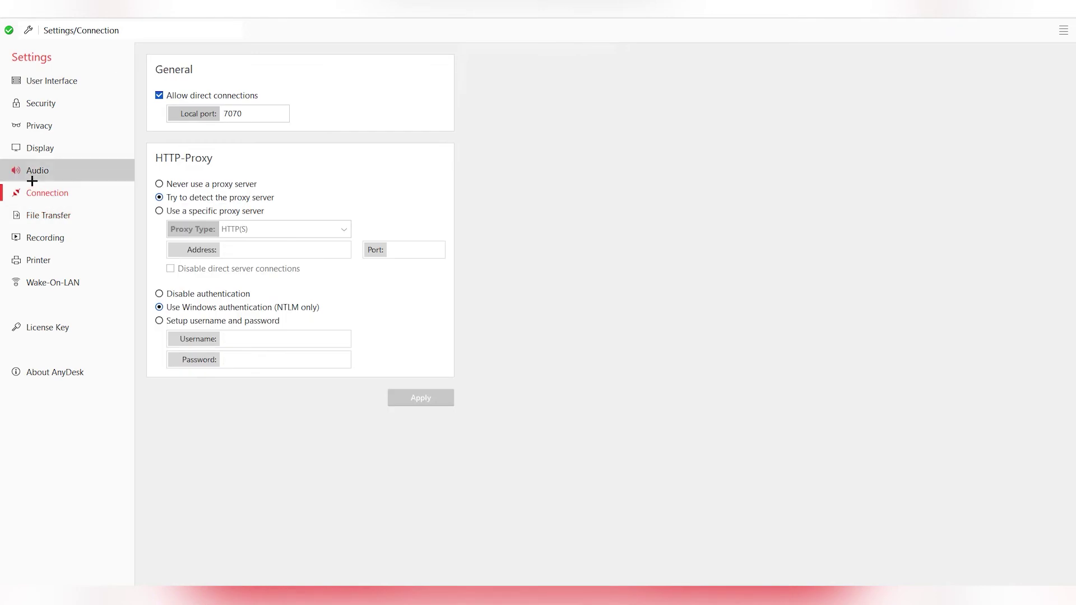
pyautogui.click(14, 171)
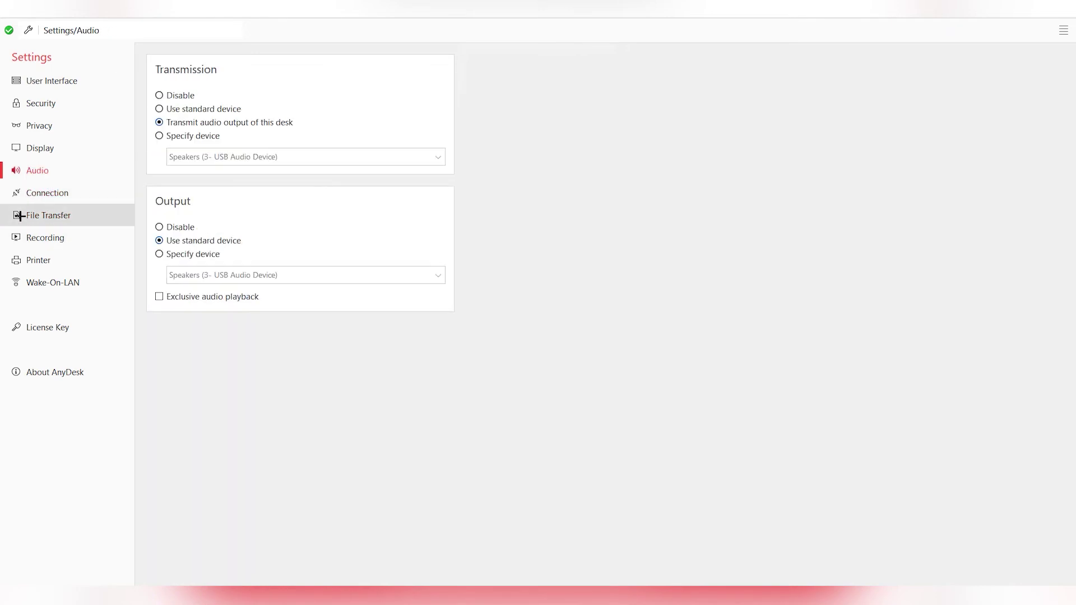
pyautogui.click(37, 153)
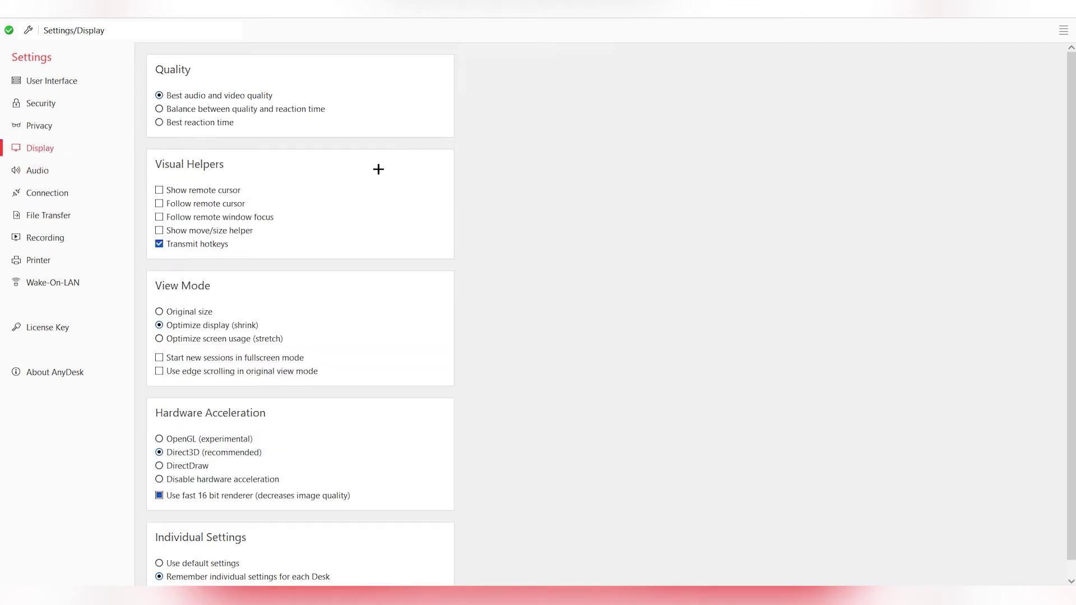
pyautogui.scroll(-1, 296, 178)
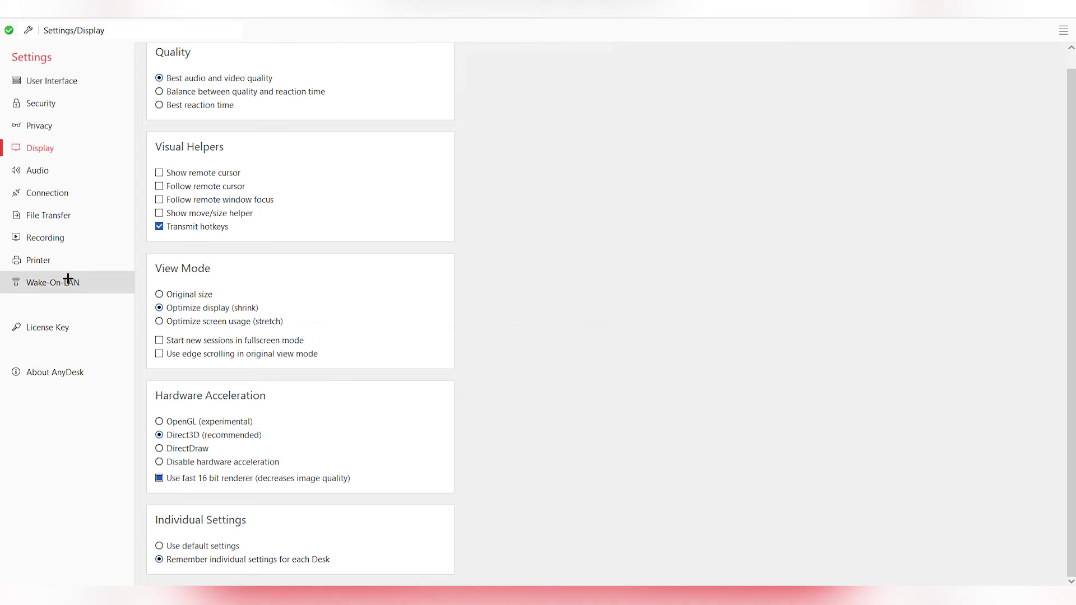
pyautogui.click(66, 261)
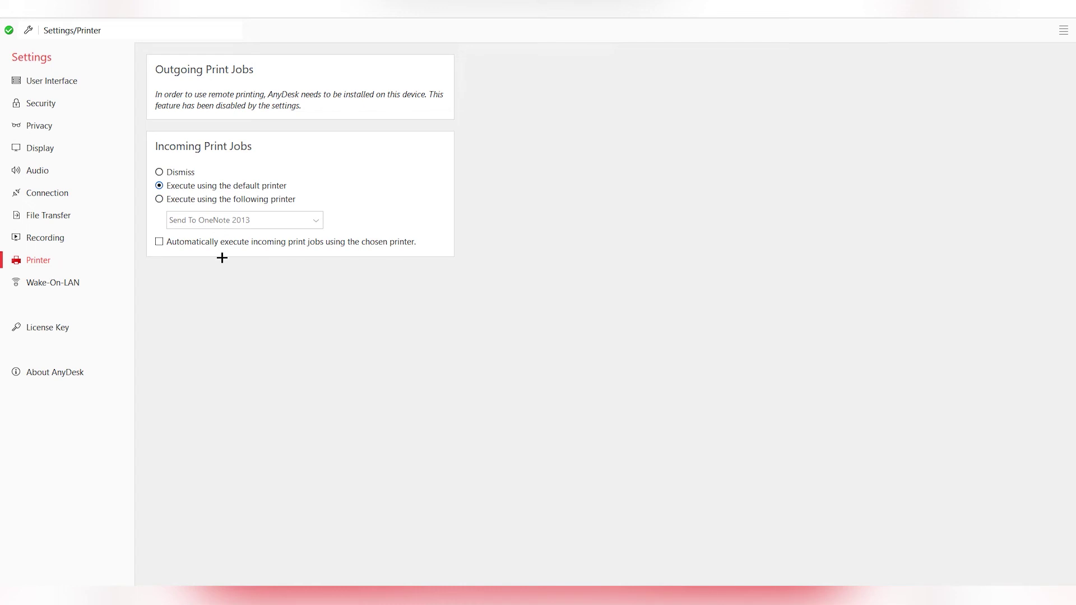
pyautogui.click(76, 287)
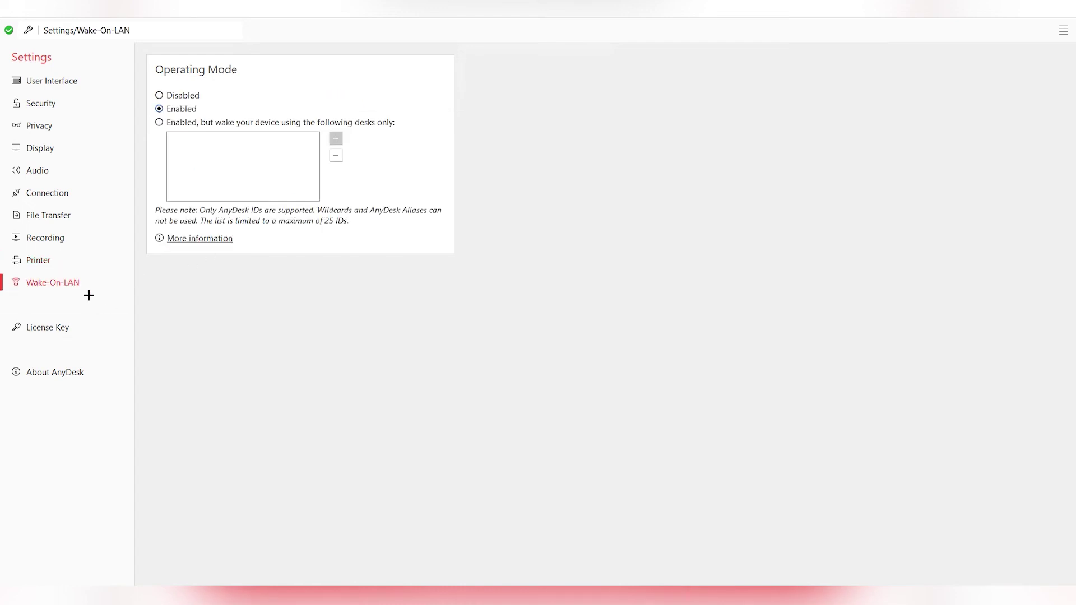
pyautogui.click(78, 336)
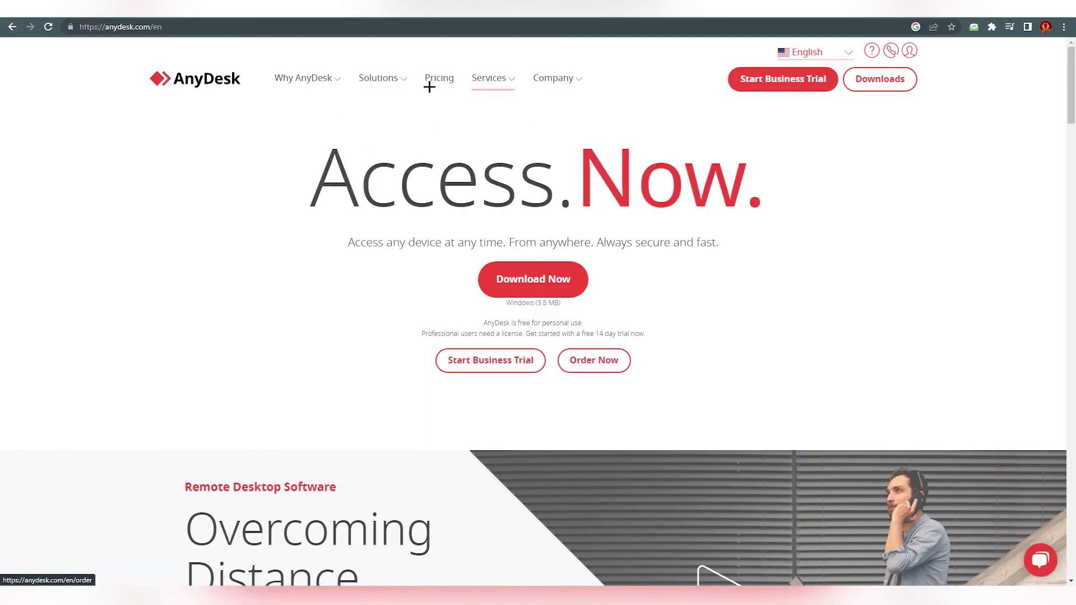
# Go to the AnyDesk pricing page and highlight the free trial text
pyautogui.click(438, 78)
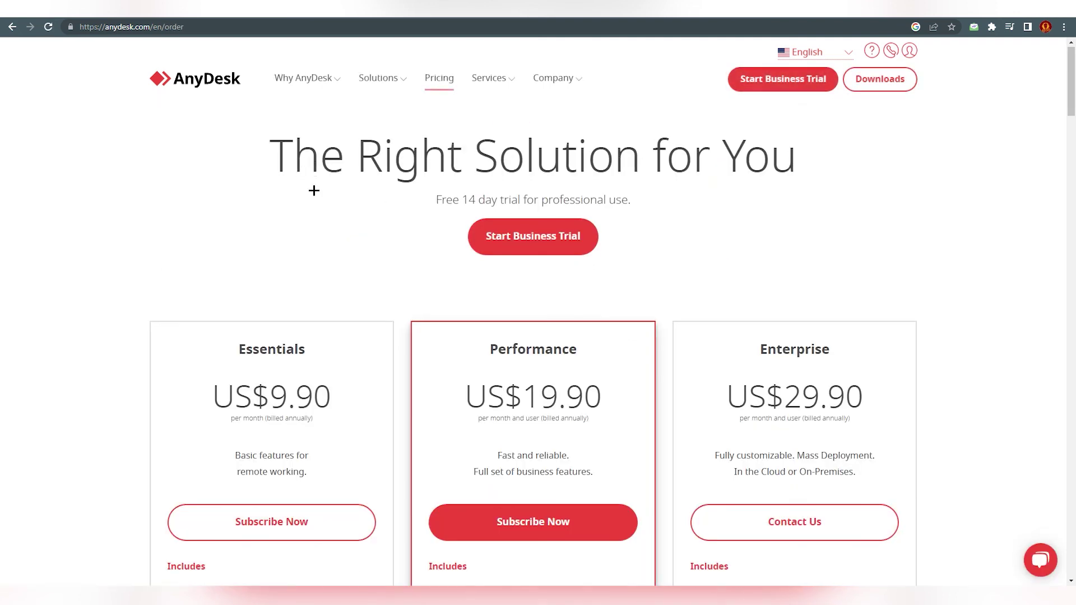
pyautogui.scroll(-3, 331, 179)
pyautogui.scroll(4, 344, 168)
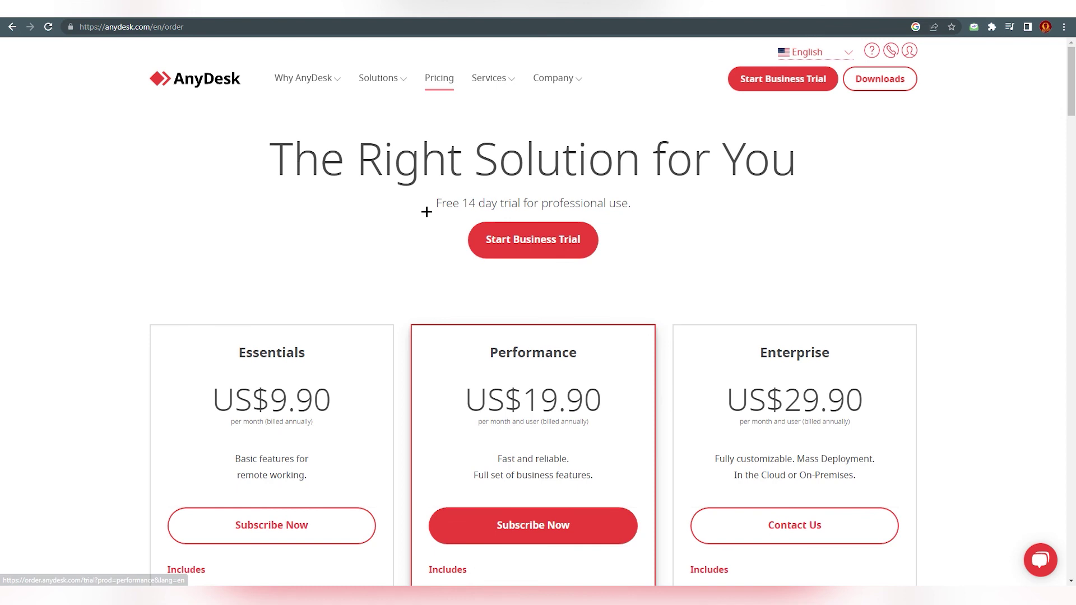
pyautogui.moveTo(426, 211); pyautogui.dragTo(639, 207)
pyautogui.click(732, 230)
# Scroll to the plan cards and highlight the Essentials price of 9.90
pyautogui.scroll(-1, 142, 352)
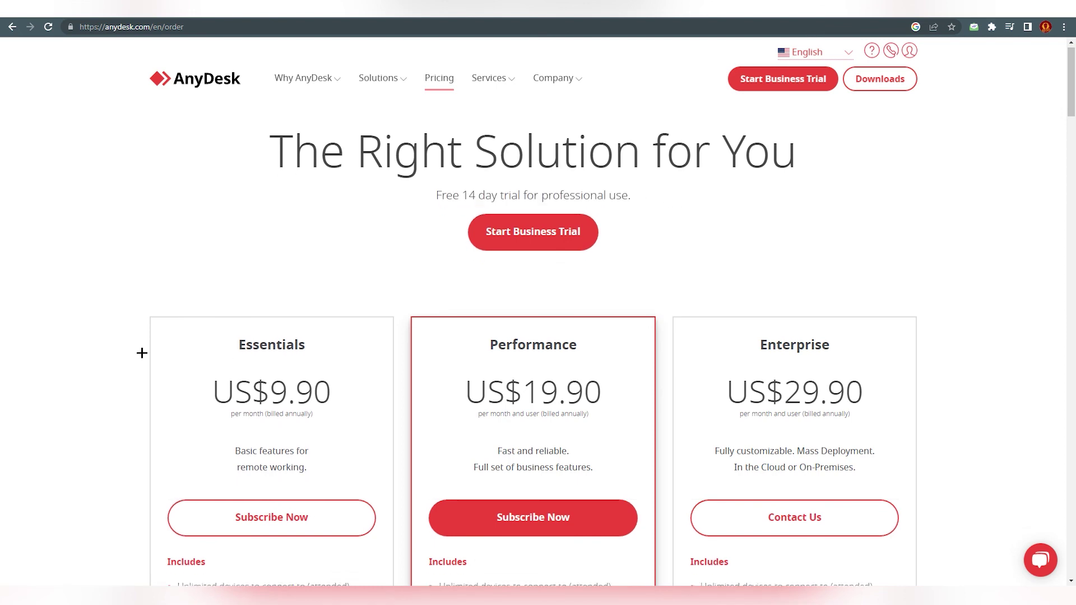
pyautogui.scroll(-3, 168, 314)
pyautogui.scroll(-1, 219, 244)
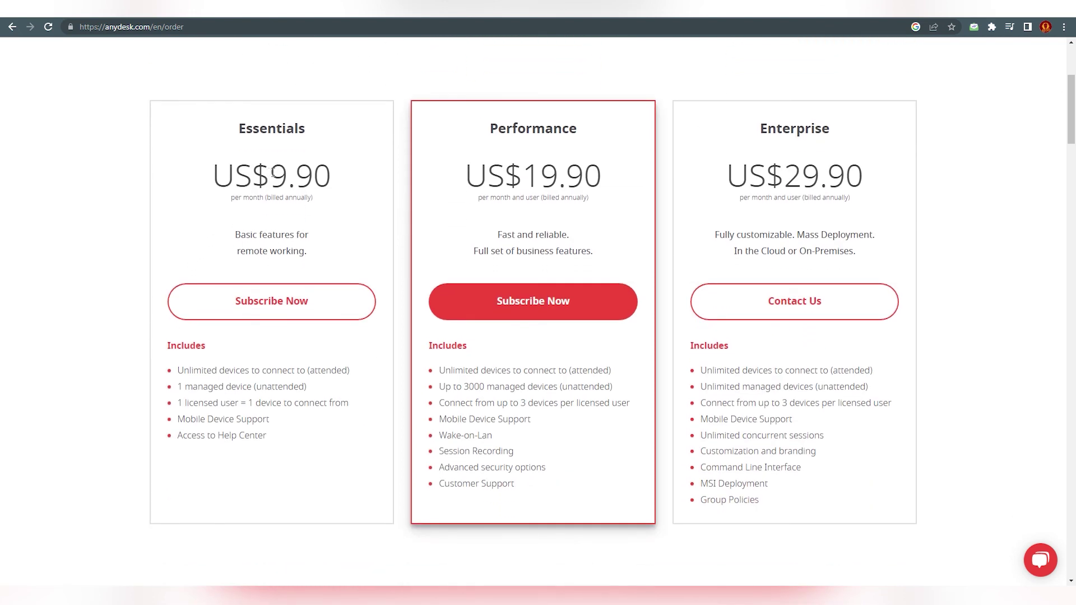
pyautogui.moveTo(272, 173); pyautogui.dragTo(354, 182)
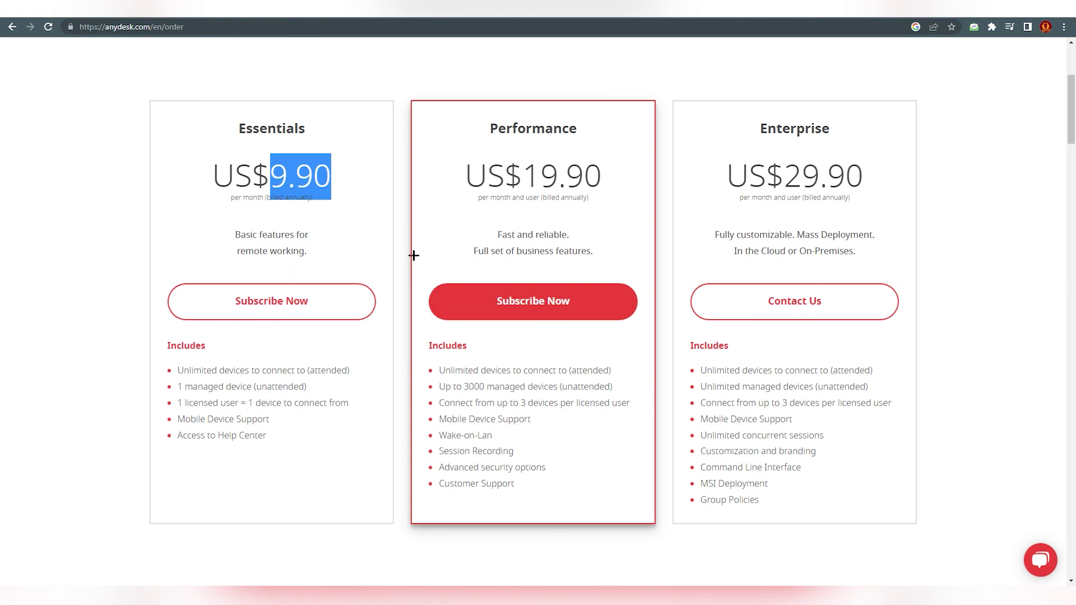
pyautogui.click(46, 212)
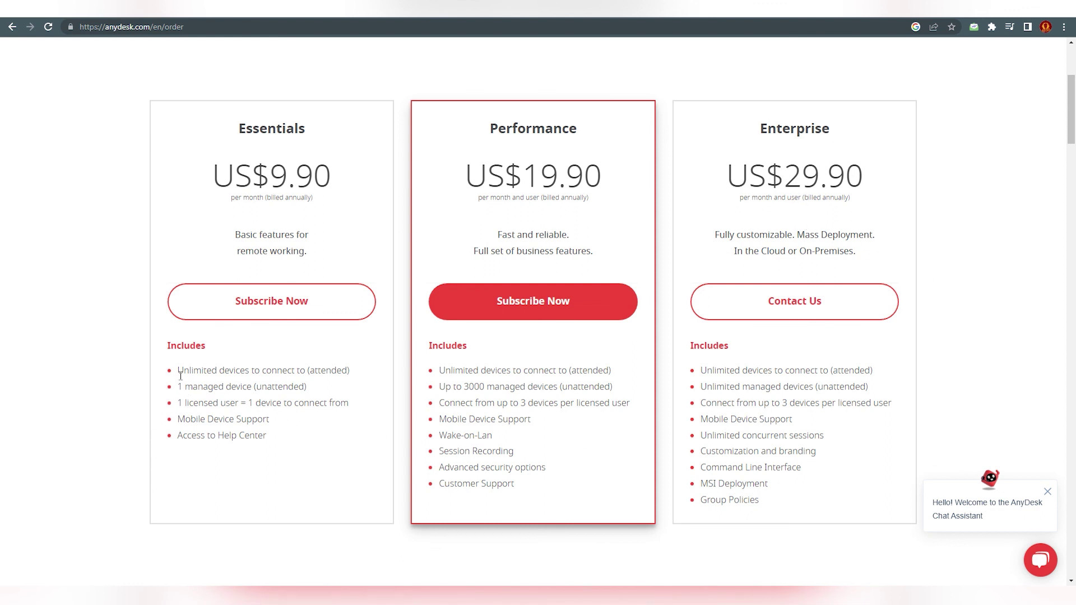
# Compare the Essentials and Performance plans' feature lists, scrolling through all plans
pyautogui.moveTo(178, 371)
pyautogui.mouseDown()
pyautogui.moveTo(331, 380)
pyautogui.moveTo(312, 443)
pyautogui.mouseUp()
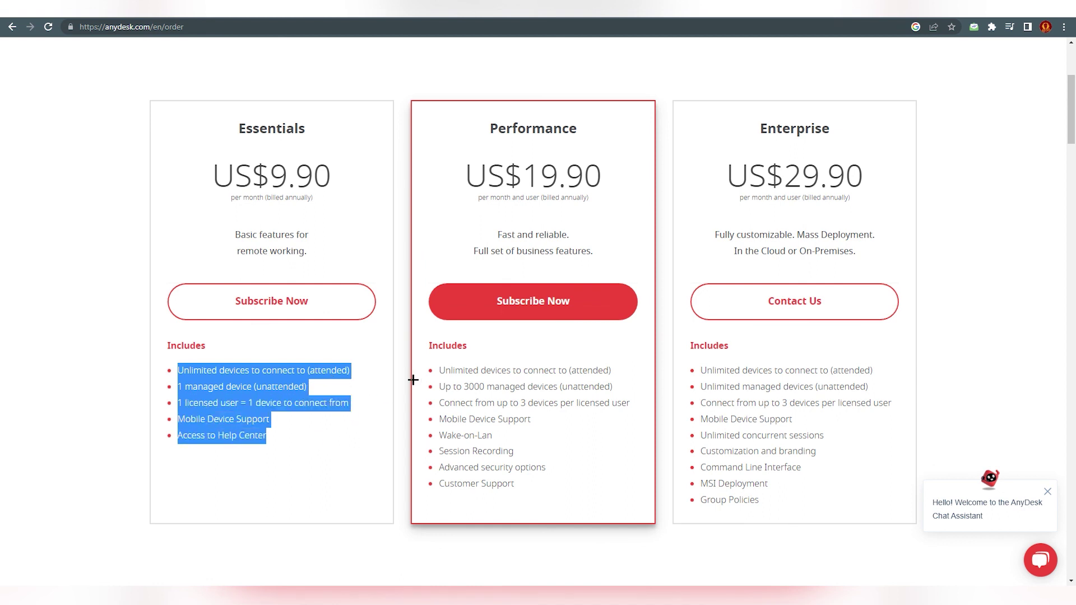
pyautogui.moveTo(438, 370)
pyautogui.mouseDown()
pyautogui.moveTo(603, 395)
pyautogui.moveTo(917, 368)
pyautogui.mouseUp()
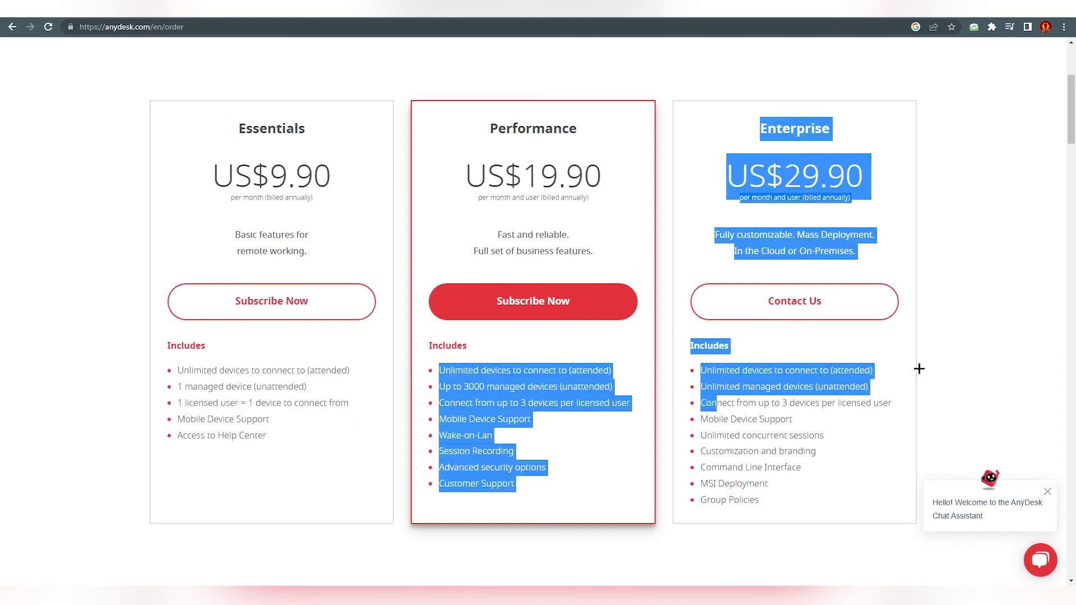
pyautogui.click(1016, 358)
pyautogui.scroll(-1, 1023, 401)
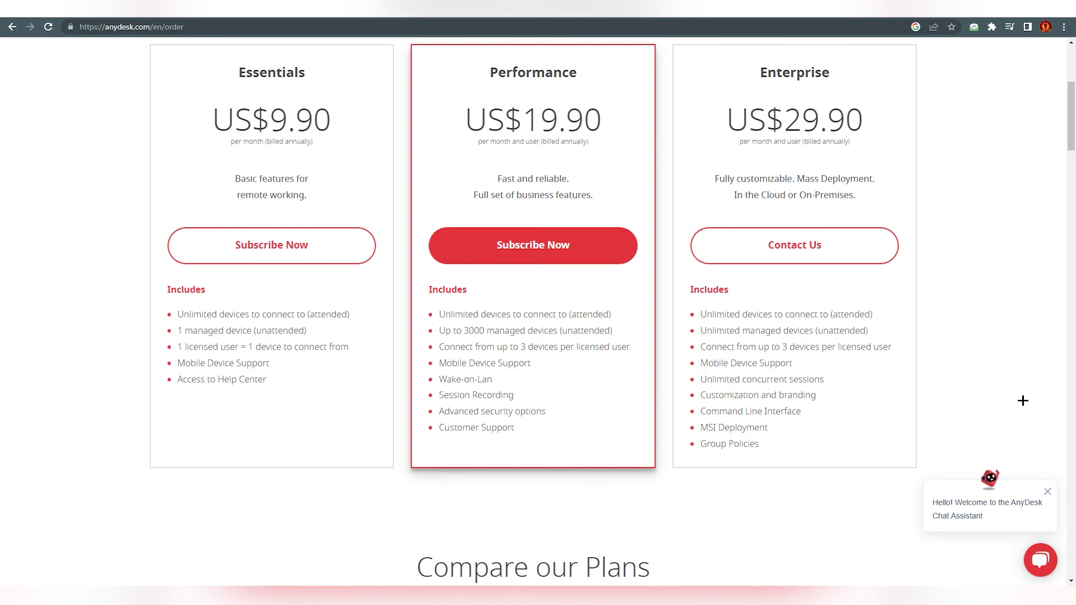
pyautogui.scroll(1, 1022, 401)
pyautogui.scroll(-3, 1022, 401)
pyautogui.scroll(2, 1022, 402)
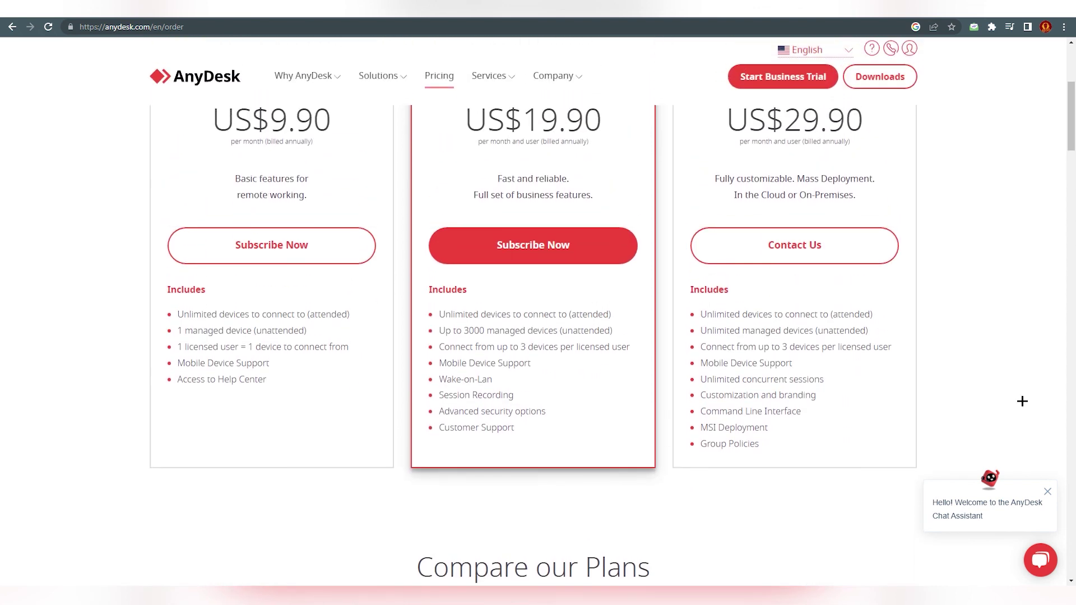
pyautogui.scroll(1, 1022, 401)
pyautogui.scroll(1, 989, 400)
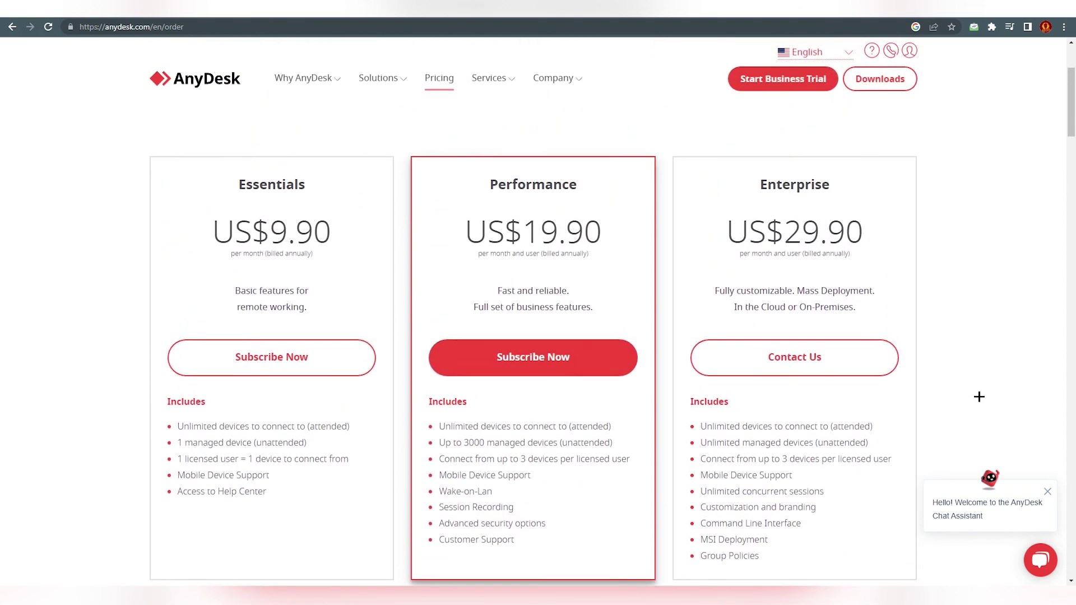